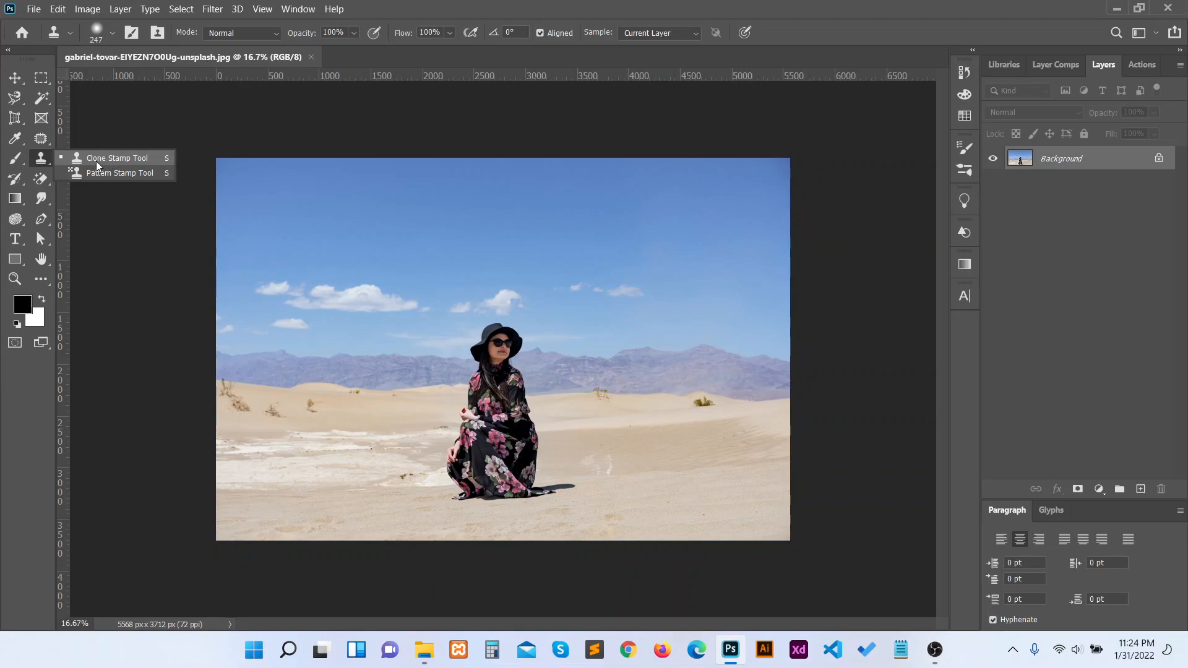
# Step: Choose the Clone Stamp tool and set its brush size to 250 px
pyautogui.click(100, 158)
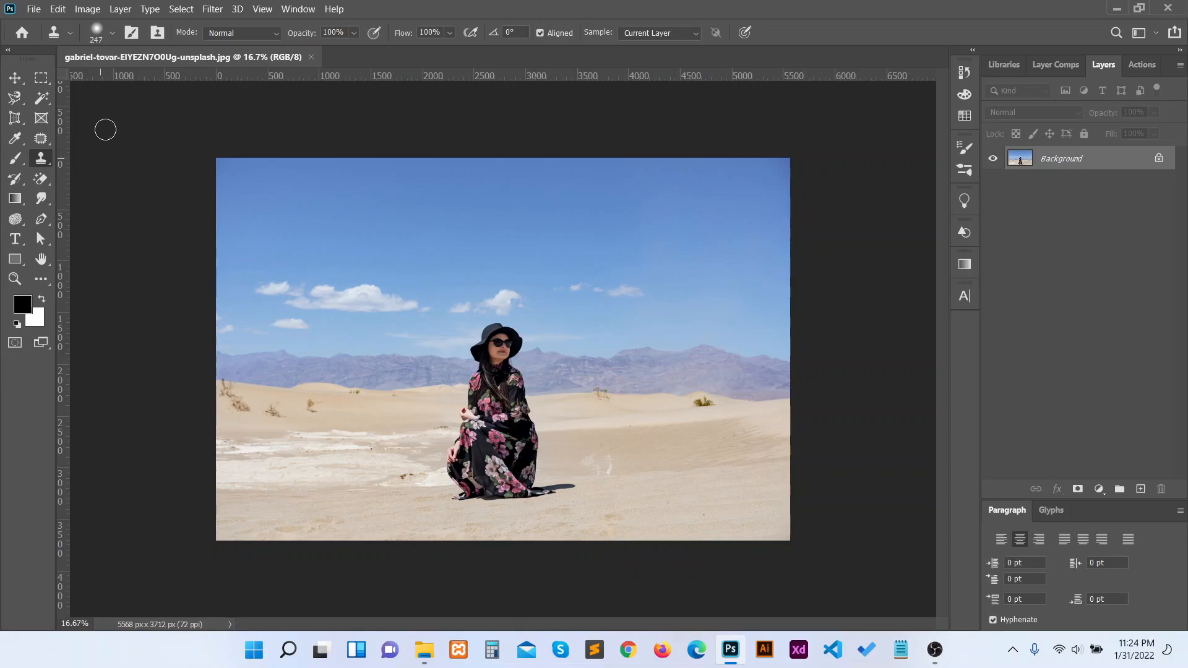
pyautogui.click(111, 34)
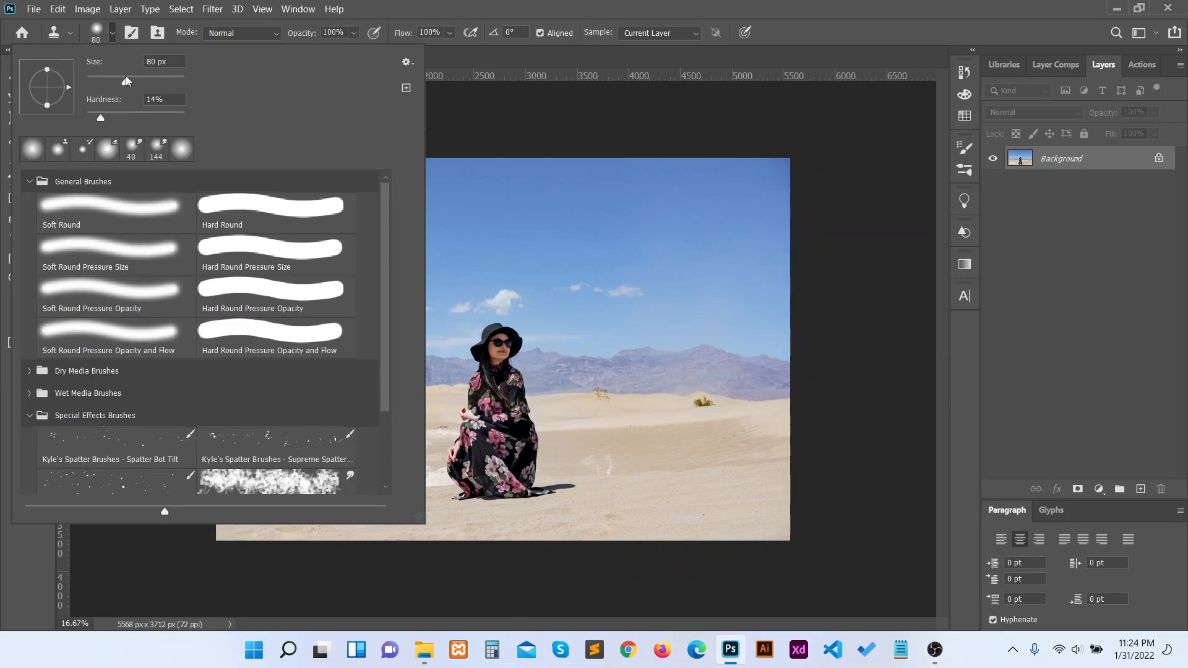
pyautogui.moveTo(124, 76); pyautogui.dragTo(121, 75)
pyautogui.click(99, 116)
pyautogui.click(110, 38)
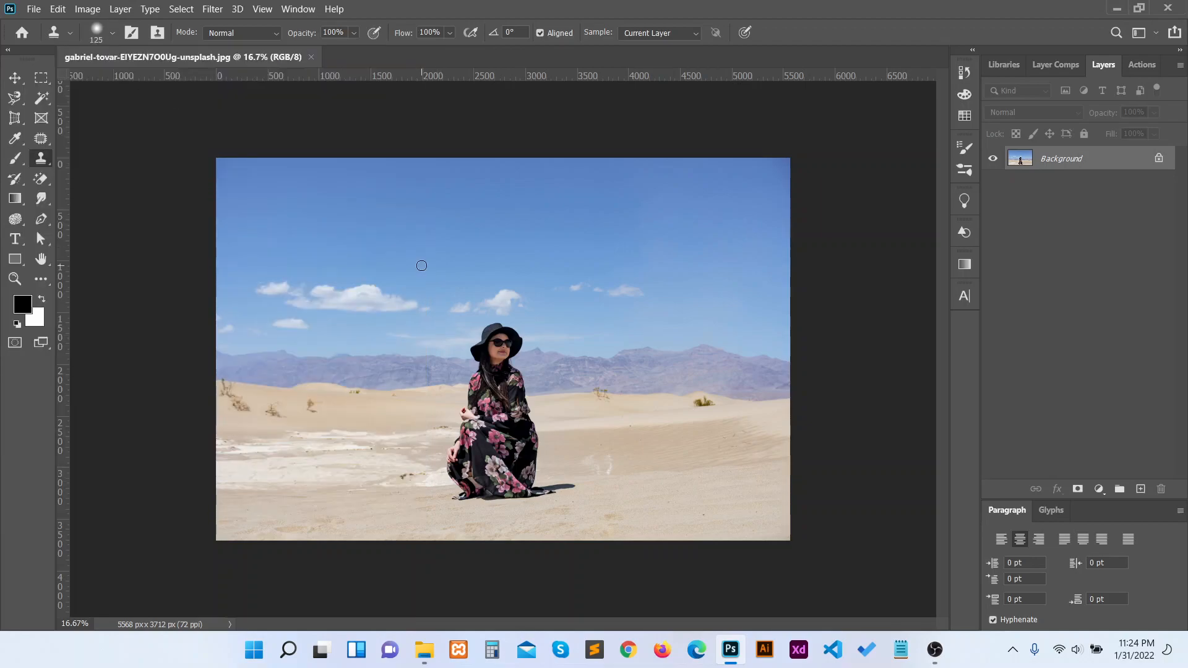
pyautogui.press(']')
pyautogui.press(']')
pyautogui.press(']')
pyautogui.press('[')
pyautogui.press('[')
pyautogui.press('[')
pyautogui.press('[')
# Step: Set the Clone Stamp's blending mode to Normal and its sample source to Current Layer
pyautogui.click(225, 35)
pyautogui.click(234, 47)
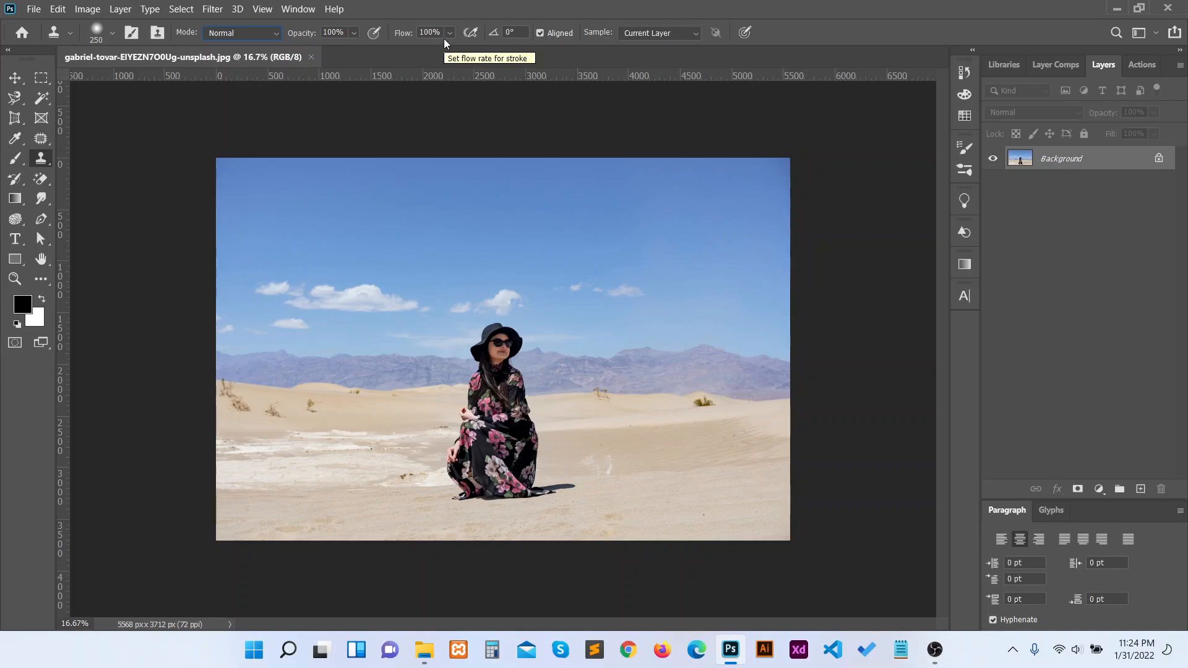
pyautogui.click(675, 35)
pyautogui.click(675, 35)
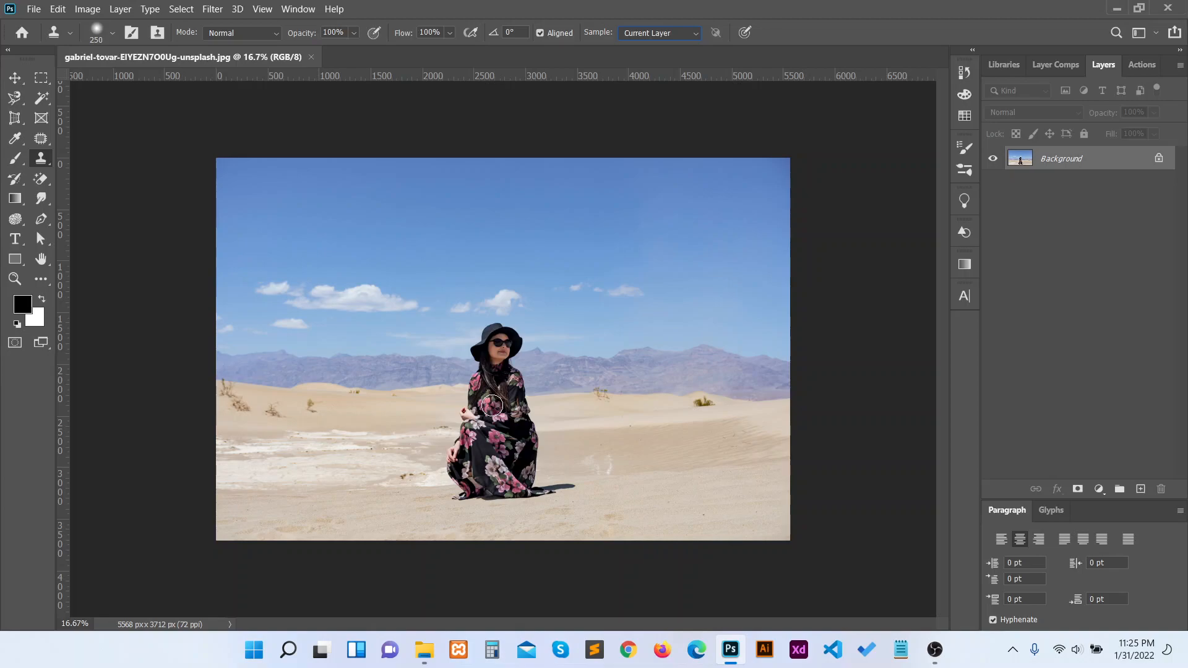
# Step: Sample the woman's floral dress with the Clone Stamp and paint a full duplicate of her on the sand to the right
pyautogui.press('alt')
pyautogui.moveTo(492, 406); pyautogui.dragTo(539, 412)
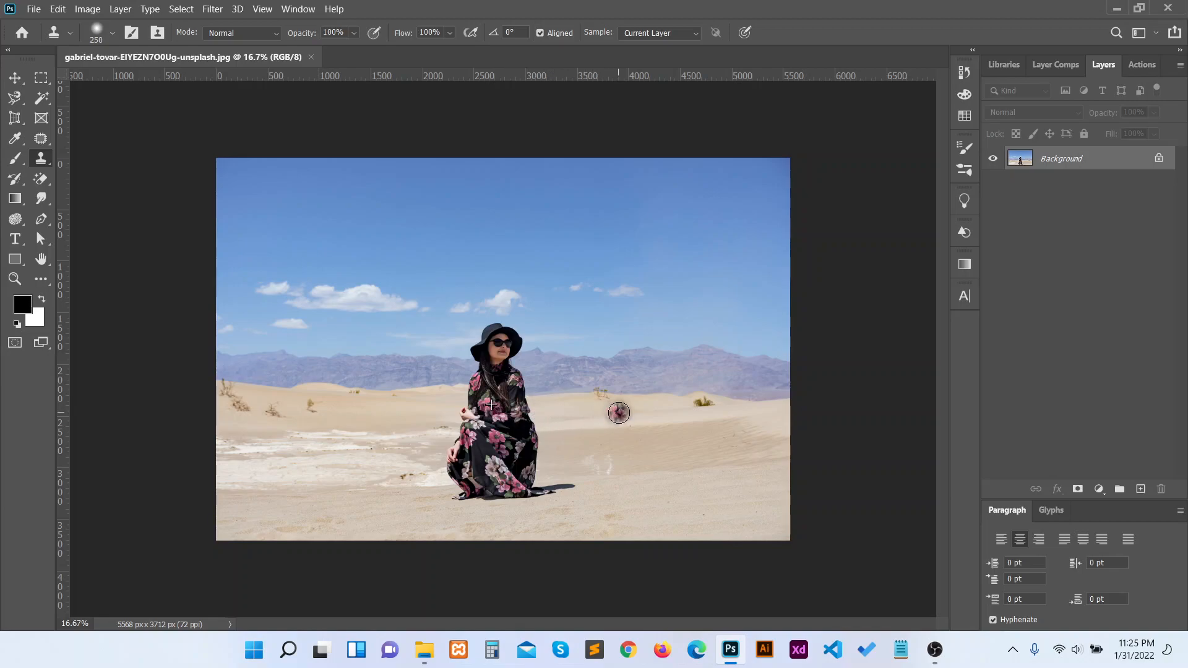
pyautogui.moveTo(615, 408)
pyautogui.mouseDown()
pyautogui.moveTo(624, 377)
pyautogui.moveTo(626, 391)
pyautogui.moveTo(621, 370)
pyautogui.moveTo(640, 375)
pyautogui.moveTo(616, 368)
pyautogui.moveTo(616, 356)
pyautogui.moveTo(639, 358)
pyautogui.moveTo(628, 341)
pyautogui.moveTo(612, 359)
pyautogui.moveTo(642, 357)
pyautogui.moveTo(632, 377)
pyautogui.moveTo(649, 404)
pyautogui.moveTo(656, 498)
pyautogui.moveTo(679, 494)
pyautogui.moveTo(593, 501)
pyautogui.moveTo(582, 480)
pyautogui.moveTo(604, 354)
pyautogui.moveTo(625, 341)
pyautogui.moveTo(621, 424)
pyautogui.moveTo(647, 470)
pyautogui.moveTo(609, 480)
pyautogui.moveTo(600, 425)
pyautogui.moveTo(626, 469)
pyautogui.mouseUp()
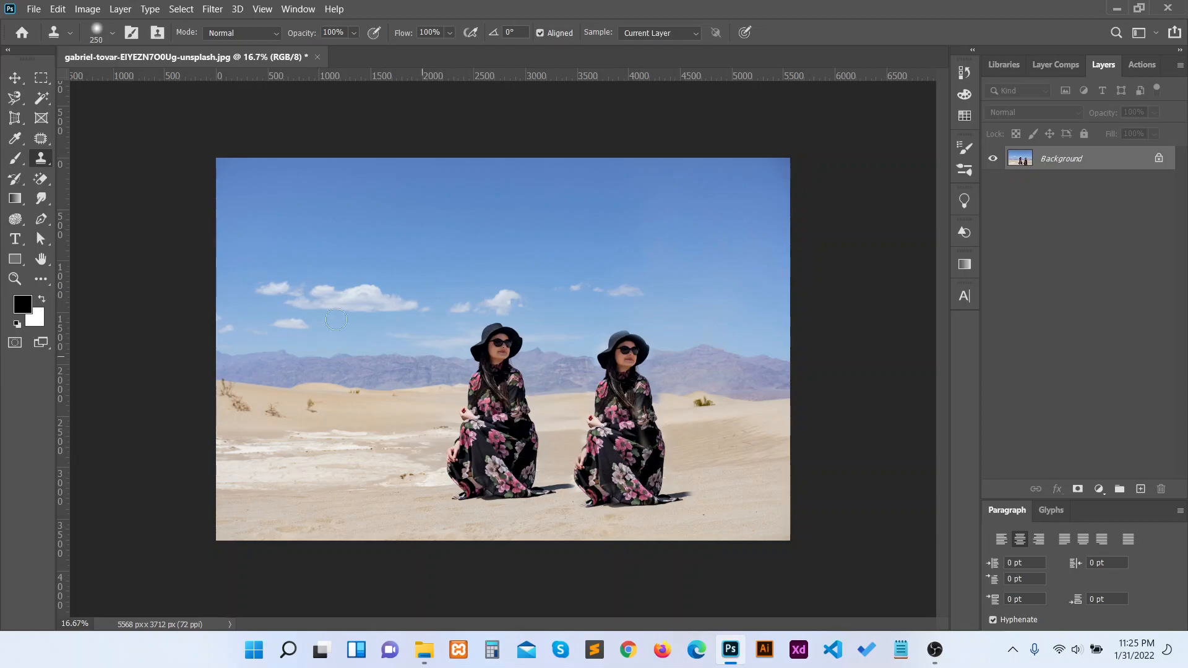
# Step: Open the desk photo iswanto-arif-PFTvPyTe8UU-unsplash.jpg from the img folder
pyautogui.click(37, 15)
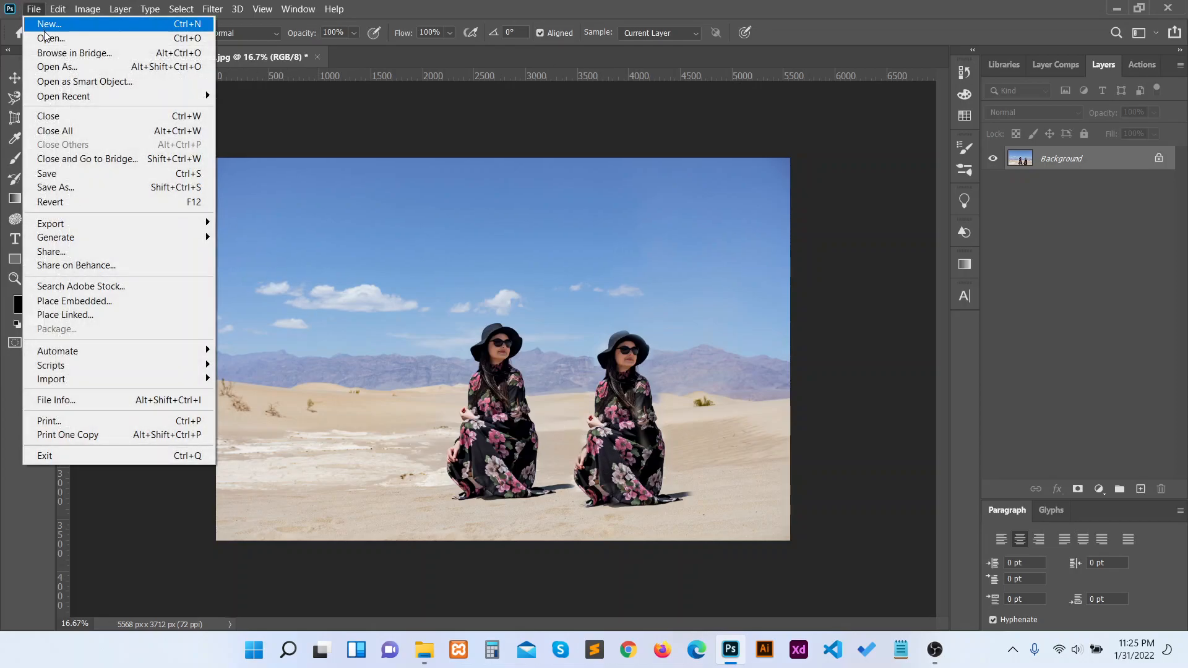
pyautogui.click(47, 34)
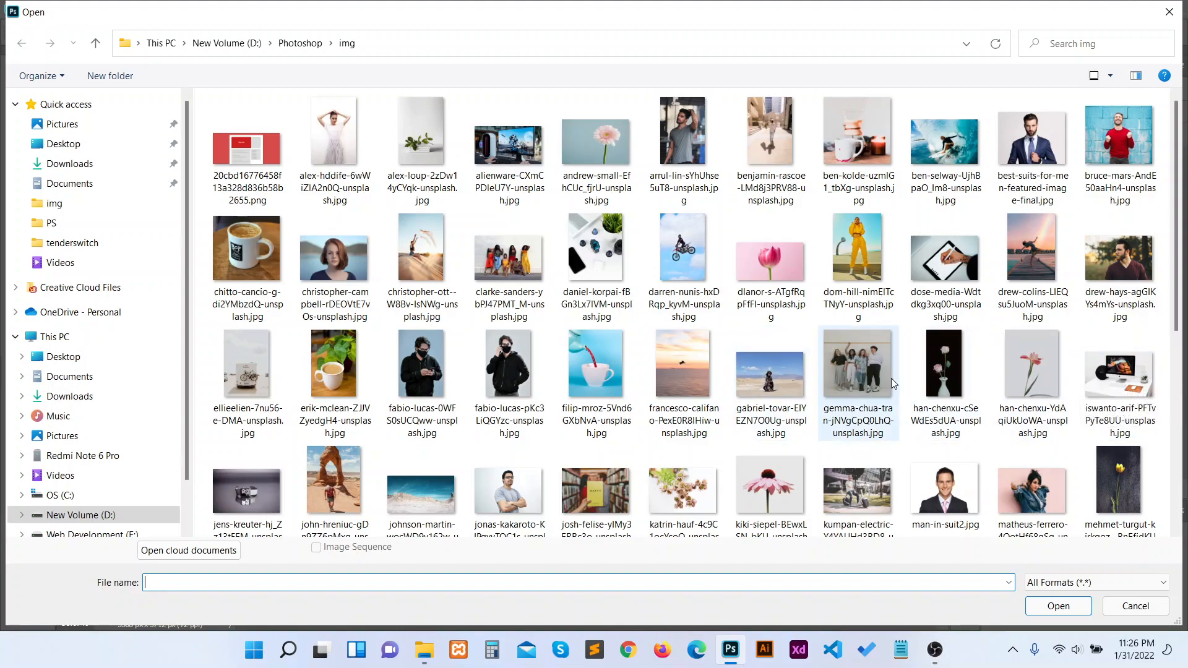
pyautogui.doubleClick(1101, 390)
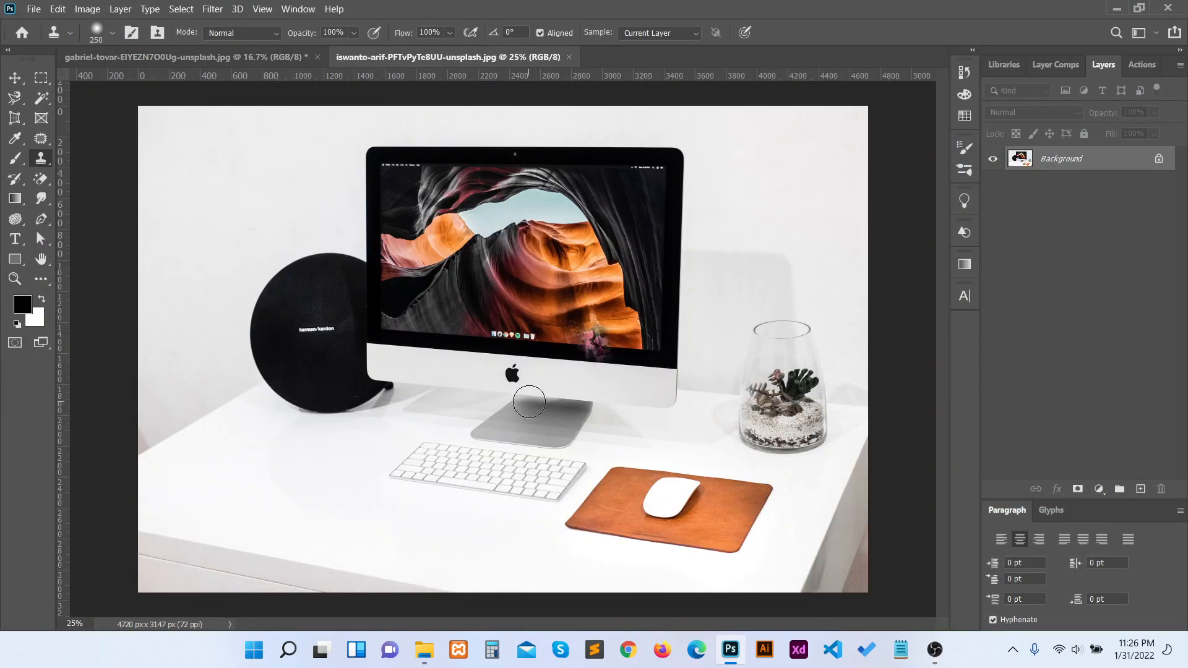
# Step: Reduce the Clone Stamp's brush size to 100 px to suit the white mouse on the leather pad
pyautogui.hotkey('ctrl', '+')
pyautogui.hotkey('ctrl', '+')
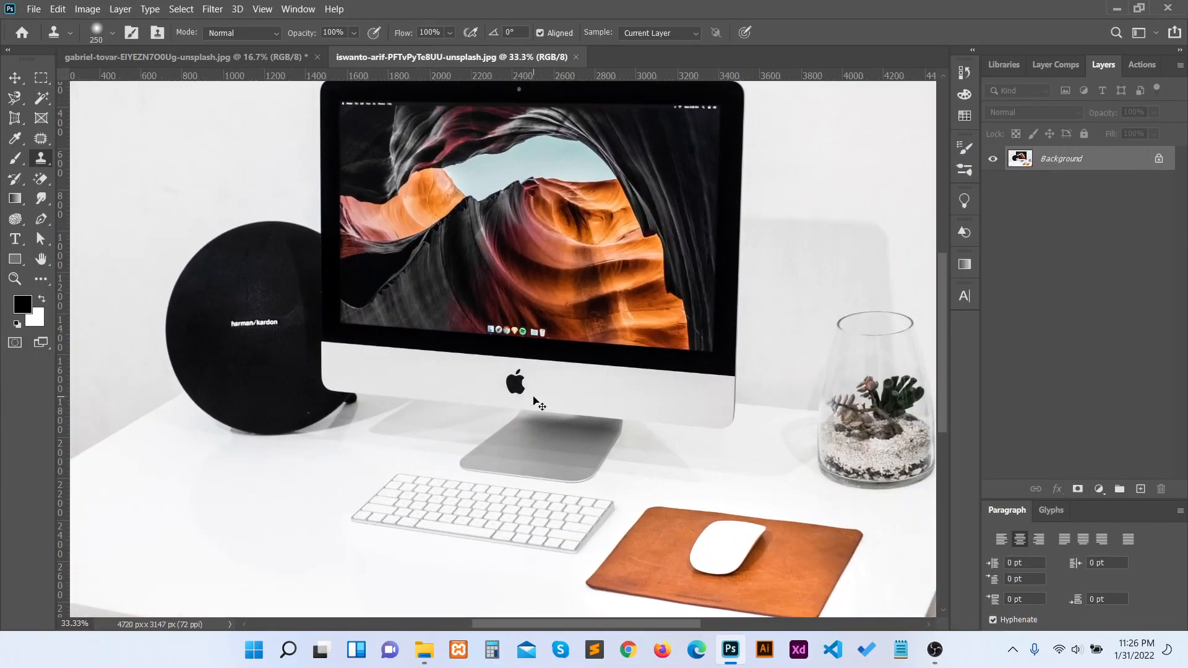
pyautogui.moveTo(710, 451); pyautogui.dragTo(419, 155)
pyautogui.moveTo(588, 358)
pyautogui.mouseDown()
pyautogui.moveTo(565, 336)
pyautogui.moveTo(530, 345)
pyautogui.moveTo(543, 334)
pyautogui.mouseUp()
pyautogui.hotkey('ctrl', 'z')
pyautogui.hotkey('ctrl', 'z')
pyautogui.hotkey('ctrl', 'z')
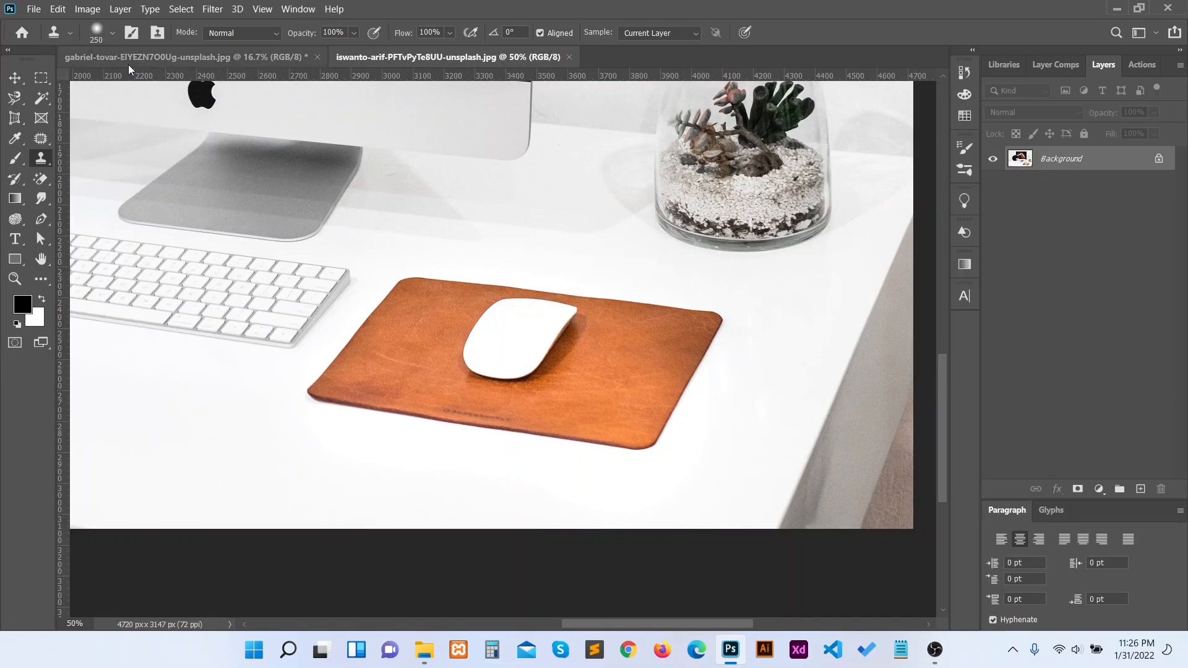
pyautogui.press('[')
pyautogui.press('[')
pyautogui.press('[')
pyautogui.press('[')
pyautogui.press('[')
pyautogui.press('[')
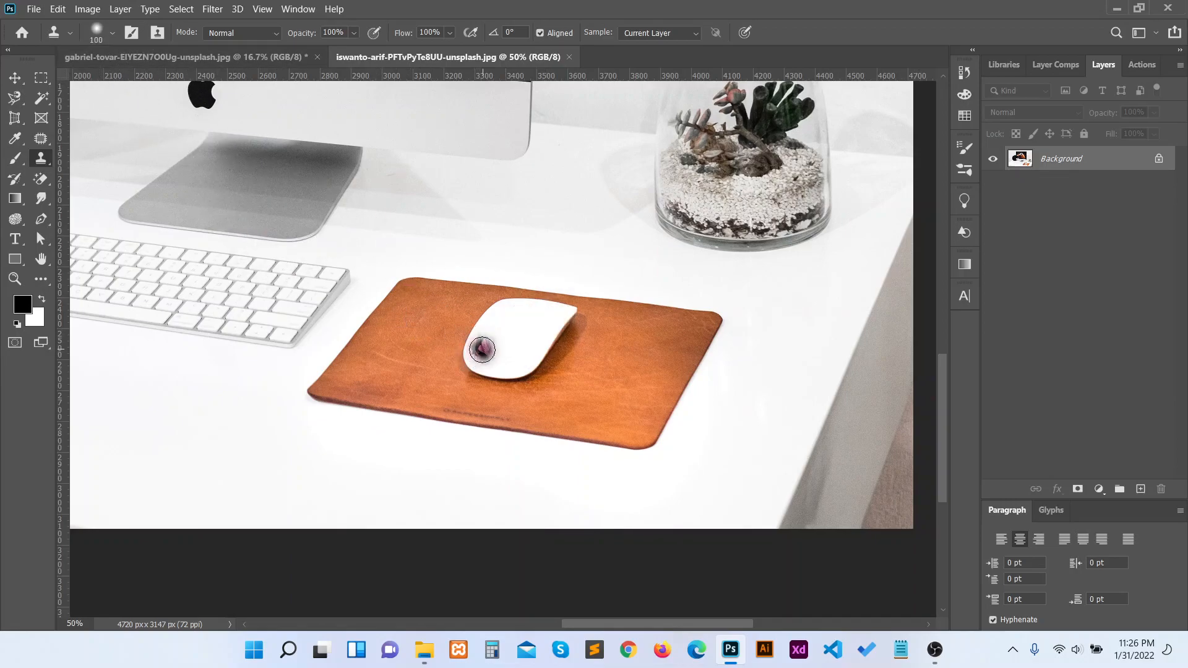
pyautogui.press(']')
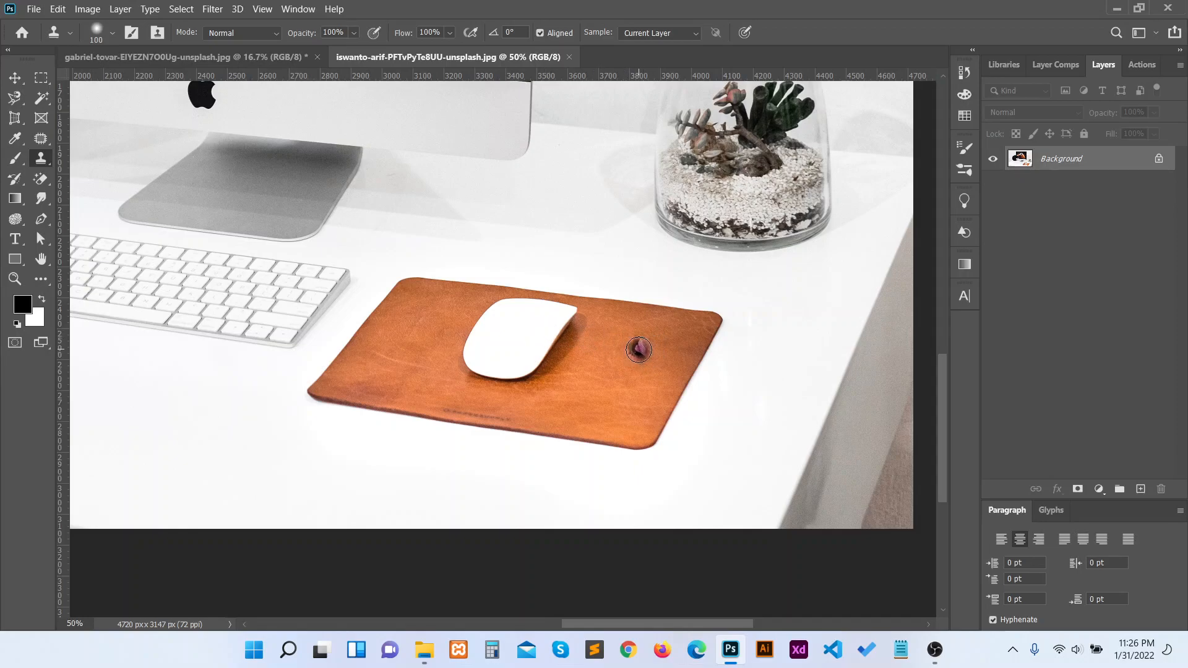
# Step: Remove the white mouse from the pad by repeatedly sampling the brown leather and cloning it over the mouse
pyautogui.click(638, 350)
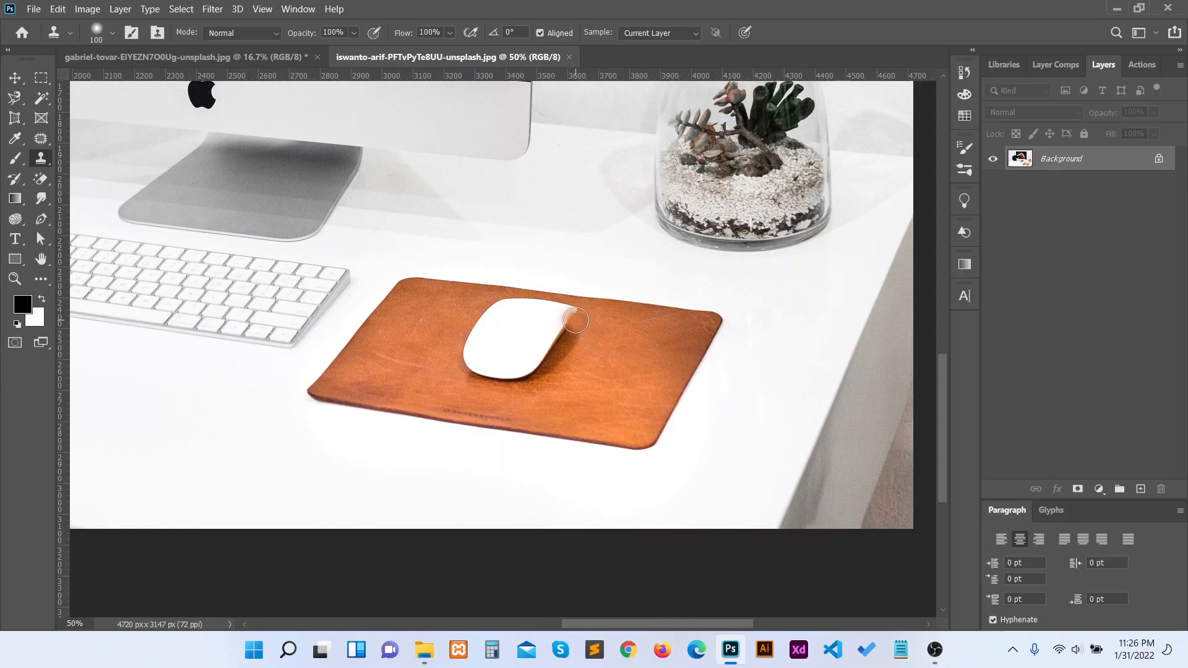
pyautogui.moveTo(576, 312)
pyautogui.mouseDown()
pyautogui.moveTo(540, 380)
pyautogui.moveTo(479, 370)
pyautogui.mouseUp()
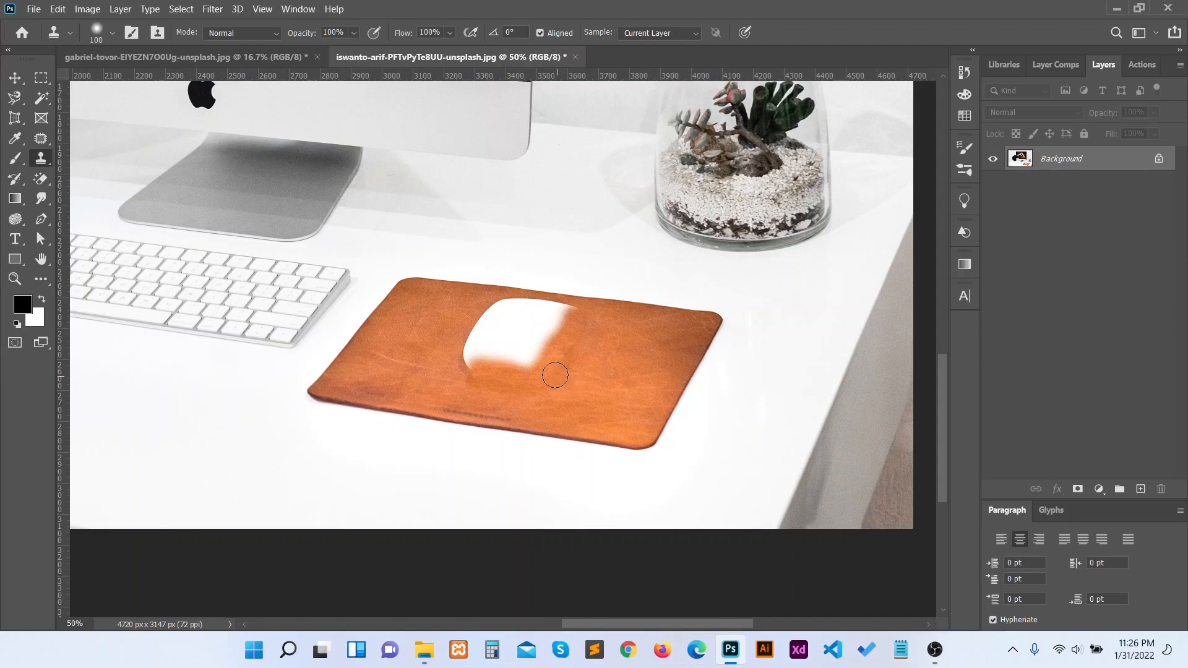
pyautogui.moveTo(563, 380)
pyautogui.mouseDown()
pyautogui.moveTo(498, 379)
pyautogui.moveTo(463, 353)
pyautogui.moveTo(521, 367)
pyautogui.moveTo(509, 355)
pyautogui.moveTo(538, 349)
pyautogui.moveTo(513, 343)
pyautogui.moveTo(541, 352)
pyautogui.mouseUp()
pyautogui.keyDown('alt'); pyautogui.click(608, 370); pyautogui.keyUp('alt')
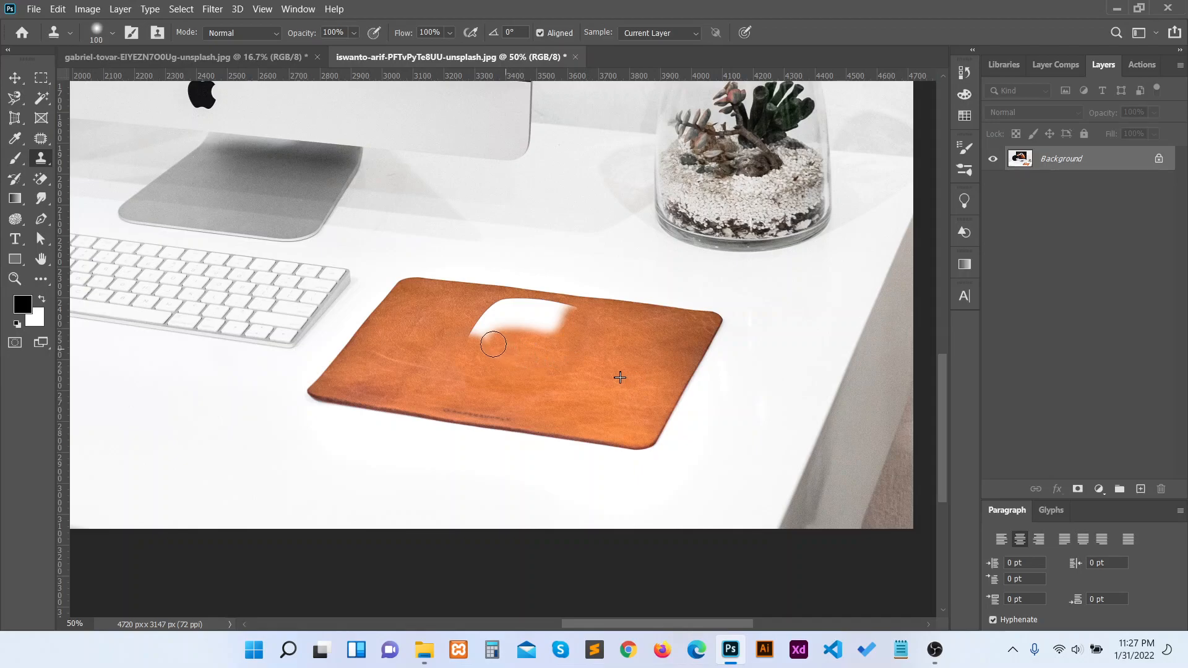
pyautogui.moveTo(557, 338)
pyautogui.mouseDown()
pyautogui.moveTo(493, 331)
pyautogui.moveTo(530, 347)
pyautogui.moveTo(472, 335)
pyautogui.moveTo(489, 319)
pyautogui.moveTo(525, 319)
pyautogui.moveTo(565, 340)
pyautogui.moveTo(564, 321)
pyautogui.moveTo(533, 318)
pyautogui.moveTo(554, 311)
pyautogui.moveTo(495, 306)
pyautogui.mouseUp()
pyautogui.click(615, 399)
pyautogui.scroll(1, 615, 399)
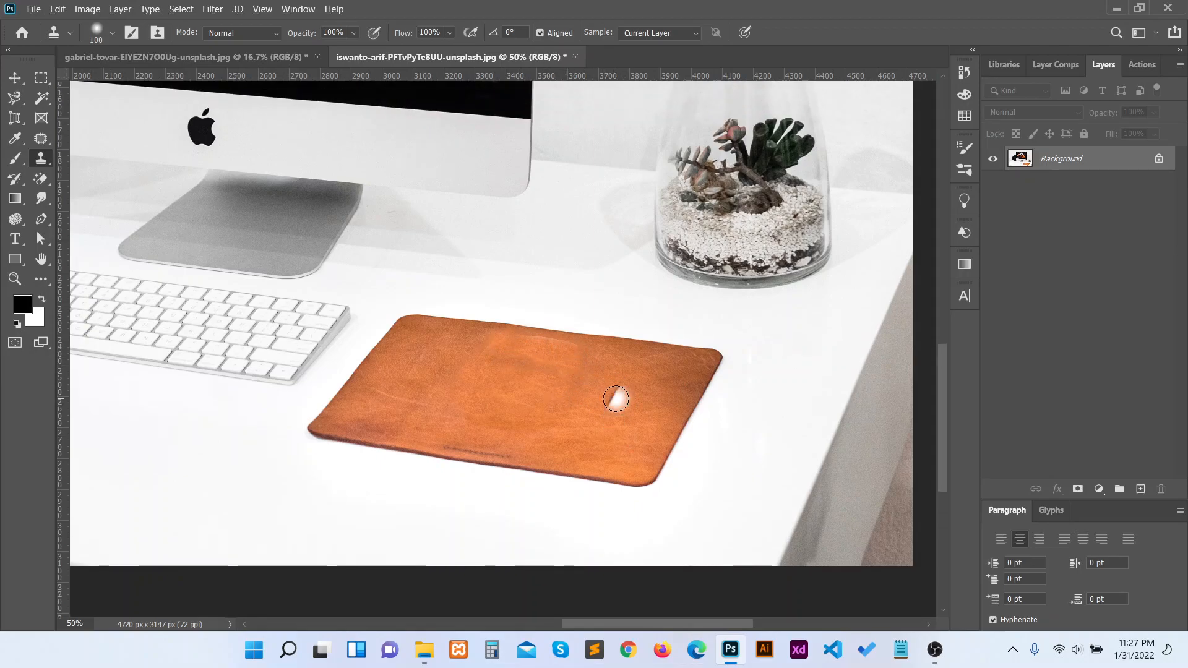
pyautogui.scroll(1, 616, 399)
pyautogui.hotkey('ctrl', 'z')
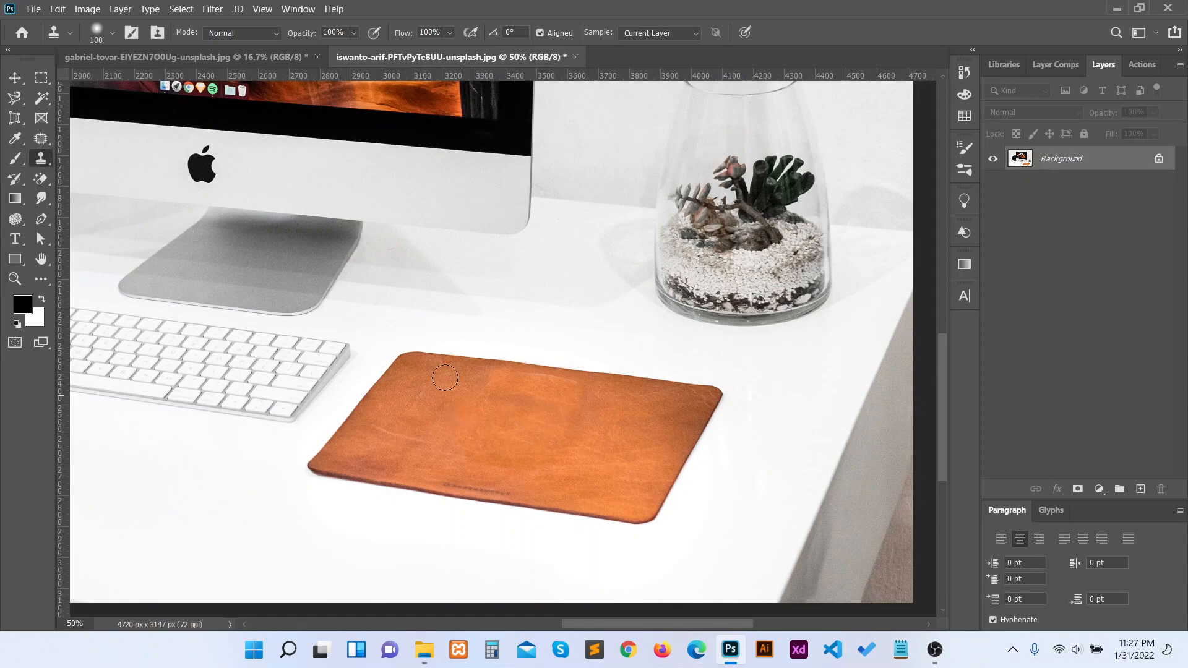
# Step: Remove the Apple logo below the monitor's screen by cloning the plain silver surface over it
pyautogui.scroll(5, 406, 297)
pyautogui.hscroll(-7, 405, 297)
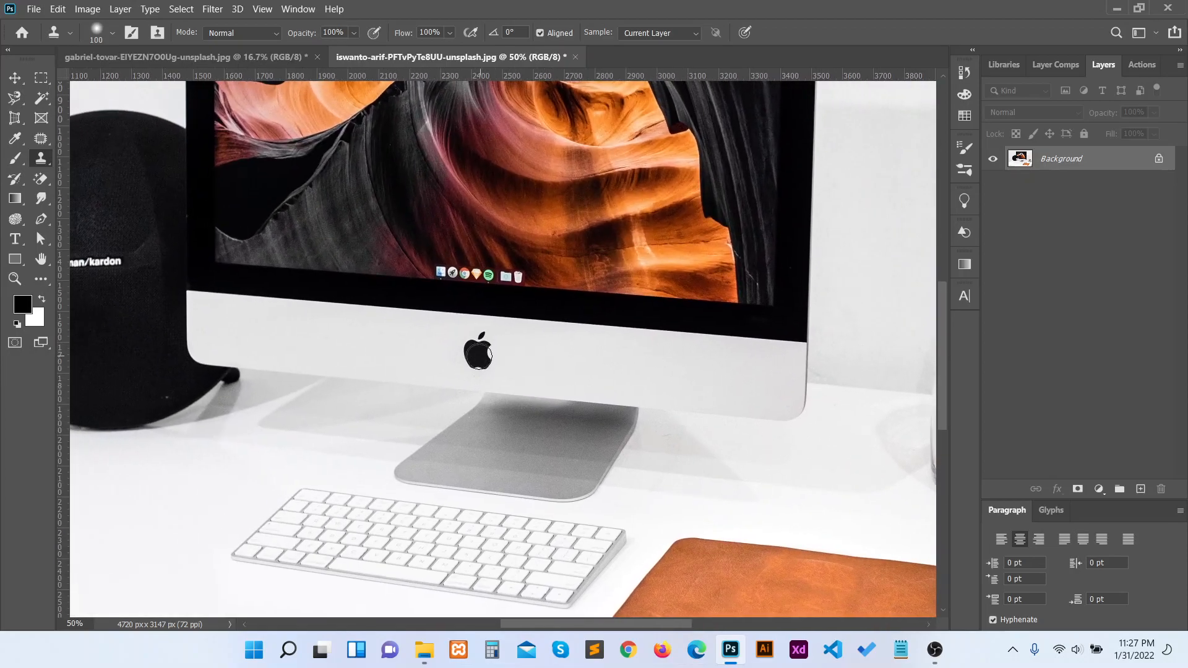
pyautogui.moveTo(477, 347); pyautogui.dragTo(493, 353)
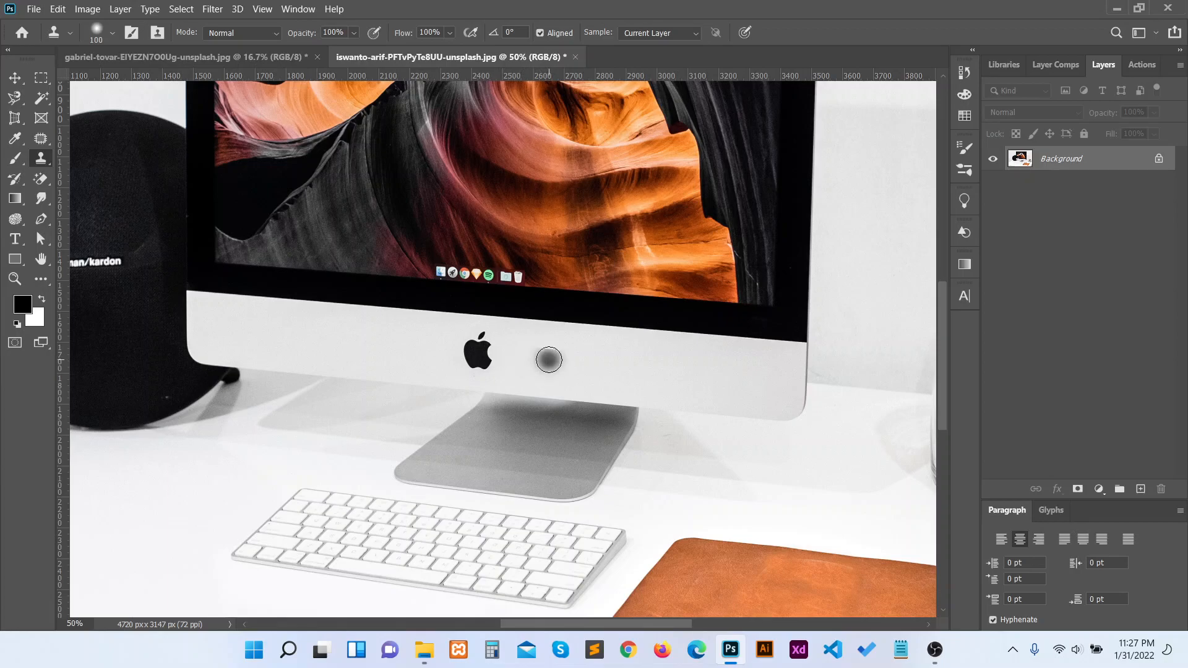
pyautogui.moveTo(473, 362)
pyautogui.mouseDown()
pyautogui.moveTo(485, 365)
pyautogui.moveTo(472, 350)
pyautogui.moveTo(488, 358)
pyautogui.moveTo(469, 347)
pyautogui.moveTo(486, 353)
pyautogui.mouseUp()
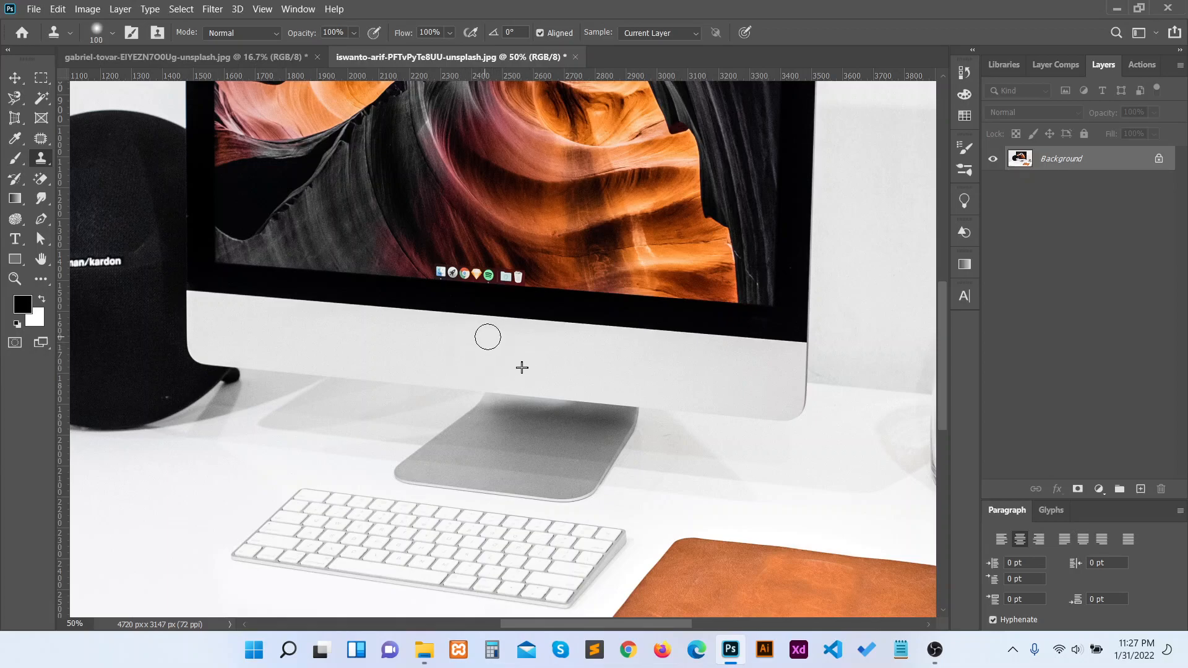
pyautogui.scroll(3, 501, 356)
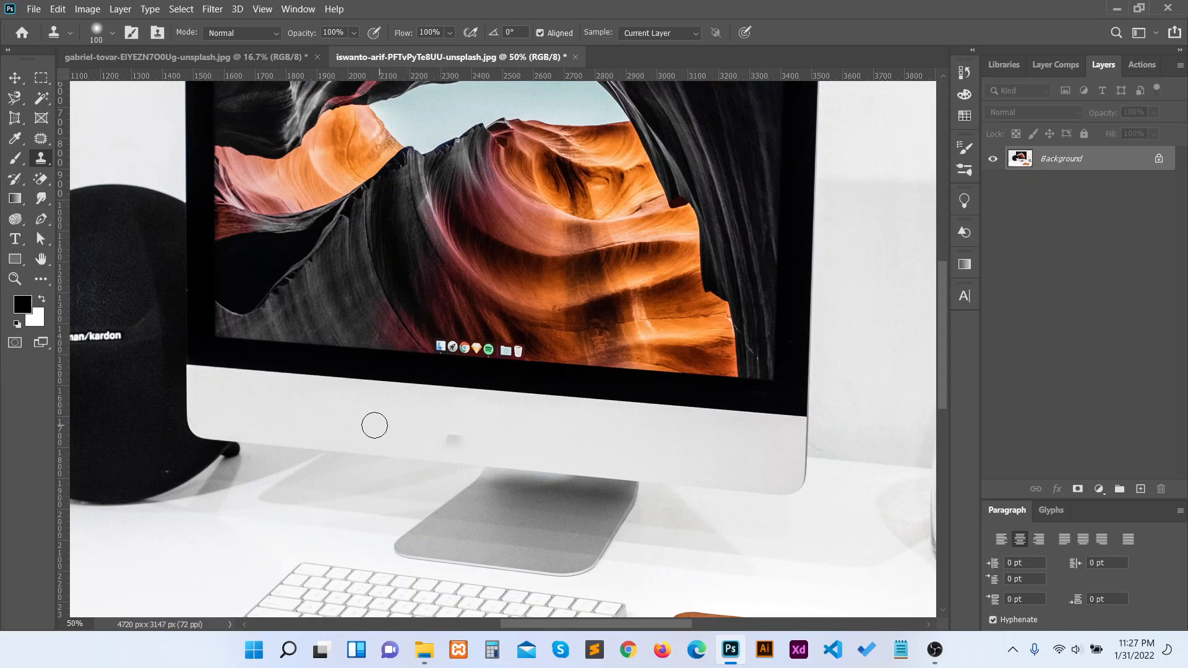
pyautogui.moveTo(365, 421); pyautogui.dragTo(393, 410)
pyautogui.moveTo(521, 404); pyautogui.dragTo(575, 412)
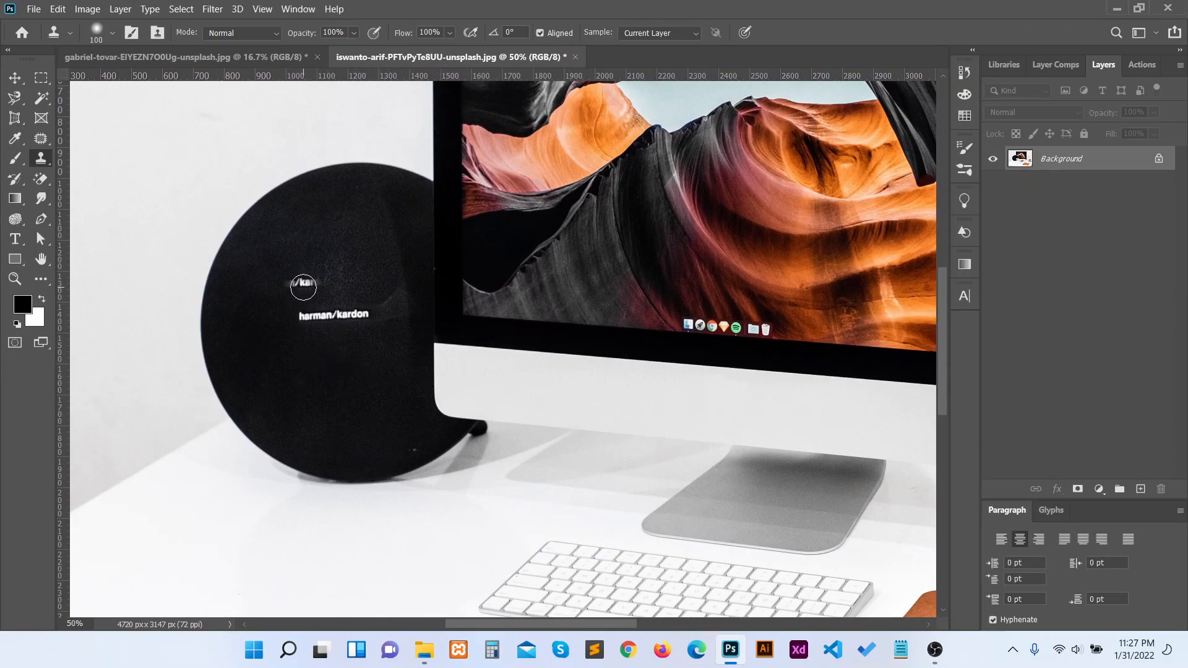
# Step: Remove the harman/kardon lettering from the round speaker by cloning its black surface over the text
pyautogui.keyDown('alt'); pyautogui.click(303, 287); pyautogui.keyUp('alt')
pyautogui.click(303, 315)
pyautogui.moveTo(303, 317); pyautogui.dragTo(366, 315)
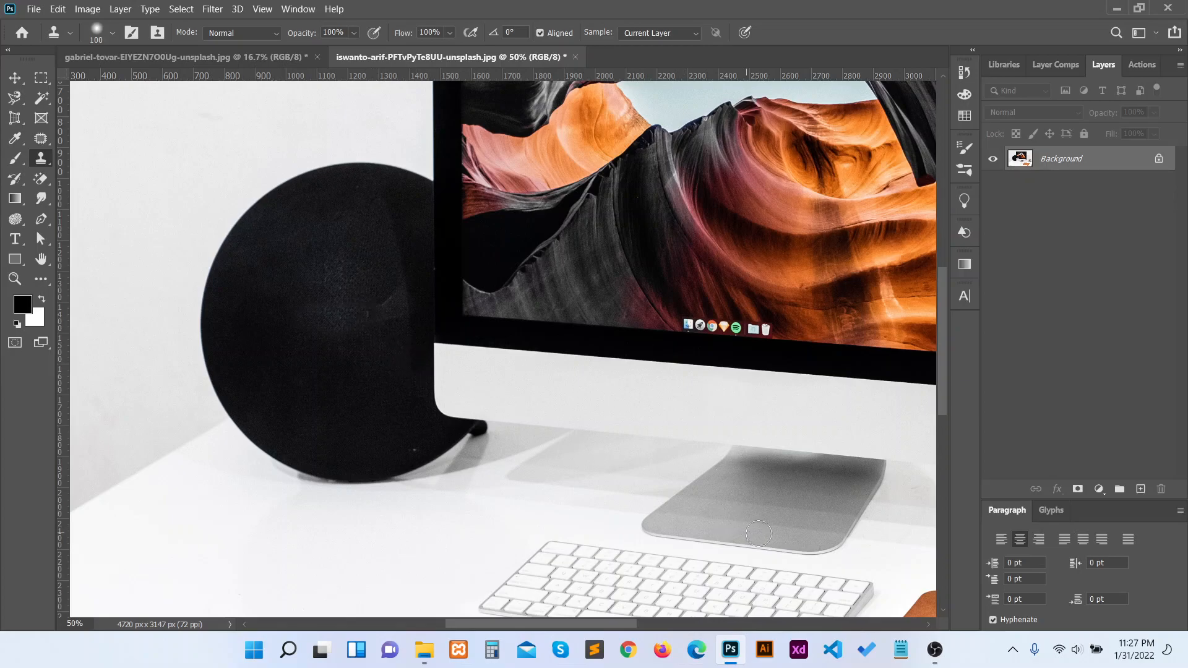
pyautogui.click(935, 649)
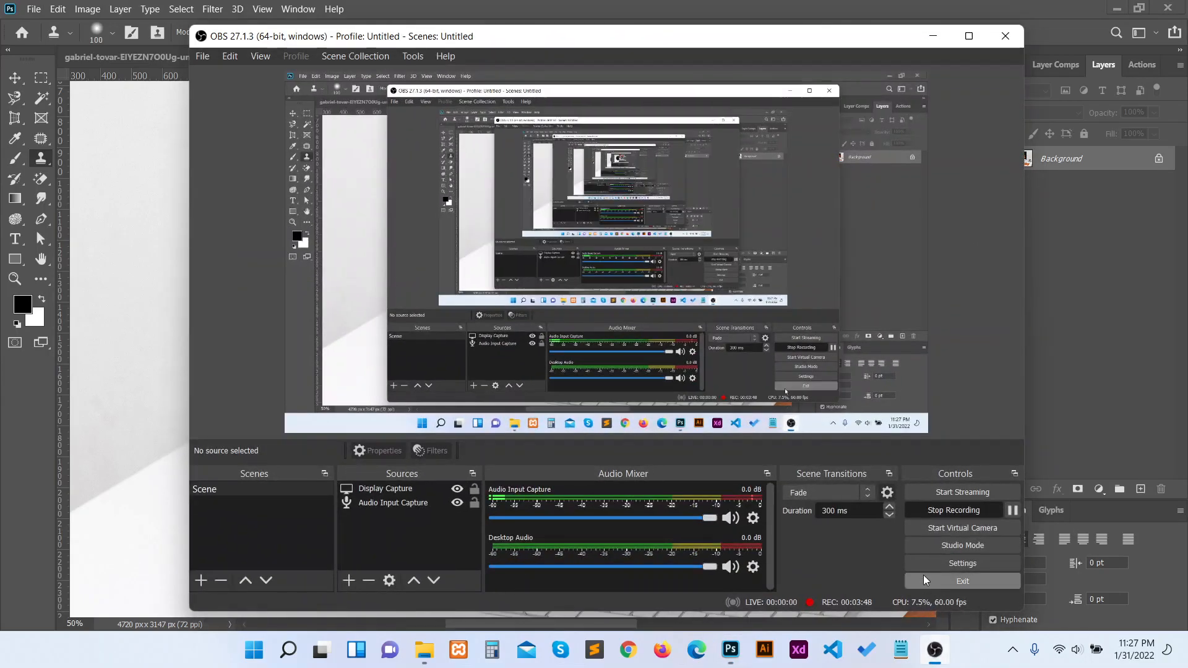